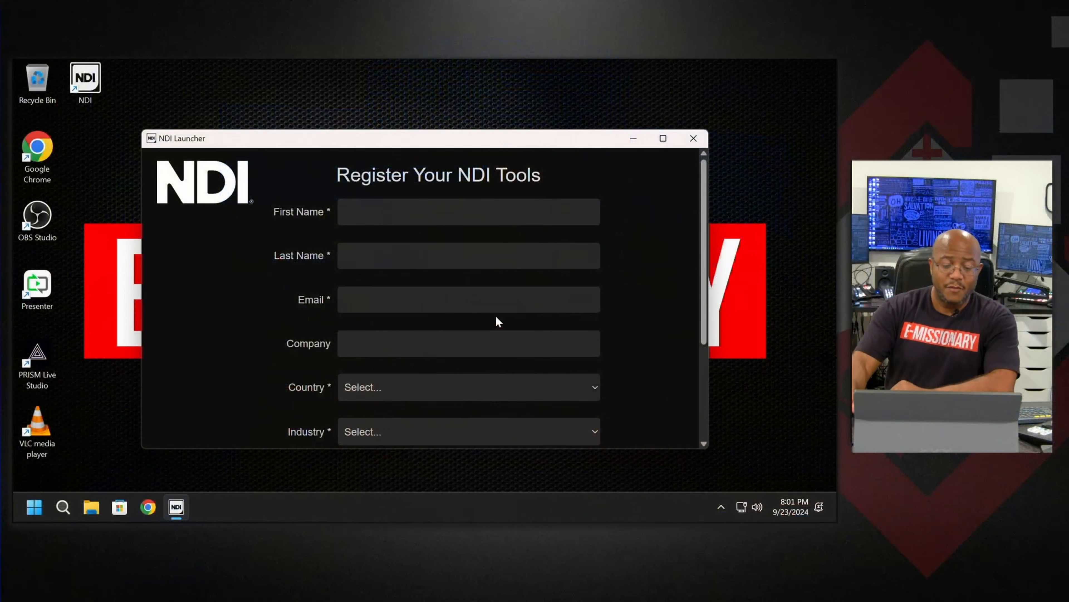
# Review the NDI Tools registration form and start on the first name field.
pyautogui.scroll(-3, 503, 246)
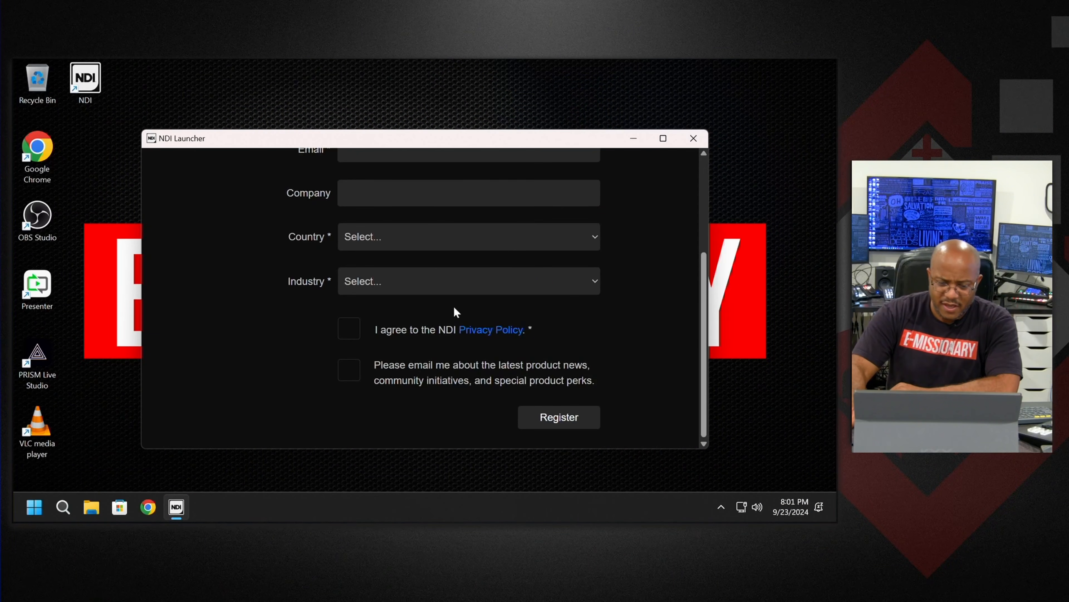
pyautogui.scroll(3, 506, 271)
pyautogui.click(372, 210)
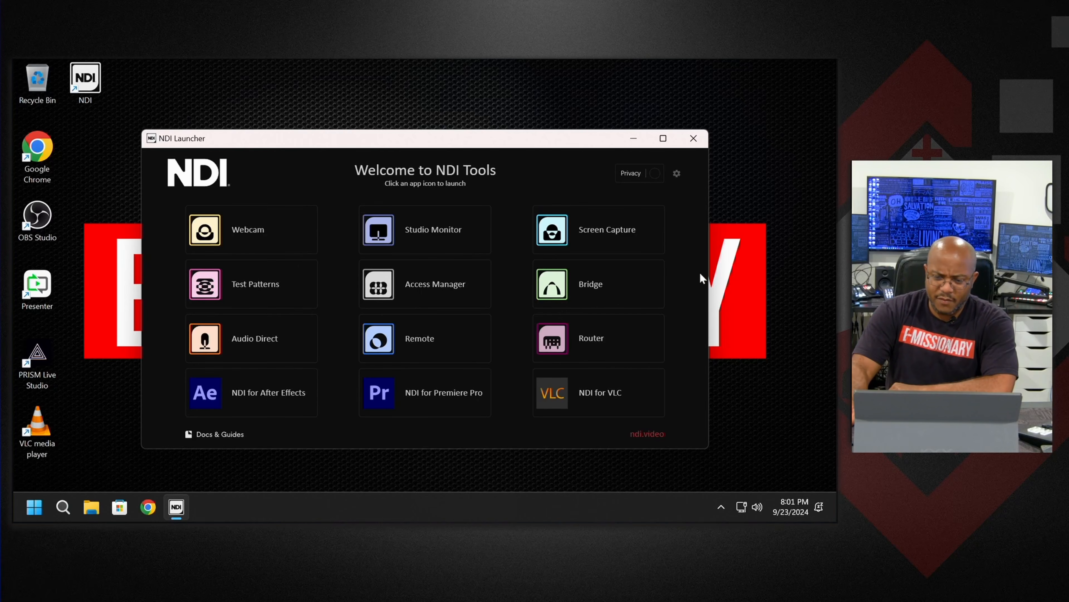
# Launch NDI Screen Capture, check that it is running in the background, and close the NDI Launcher.
pyautogui.moveTo(601, 230)
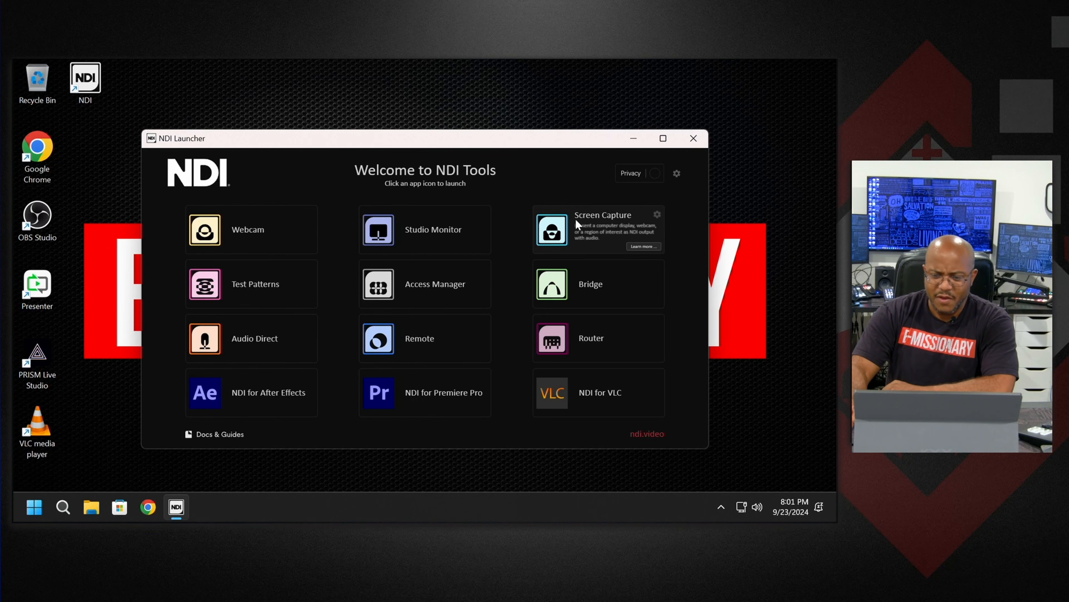
pyautogui.click(564, 227)
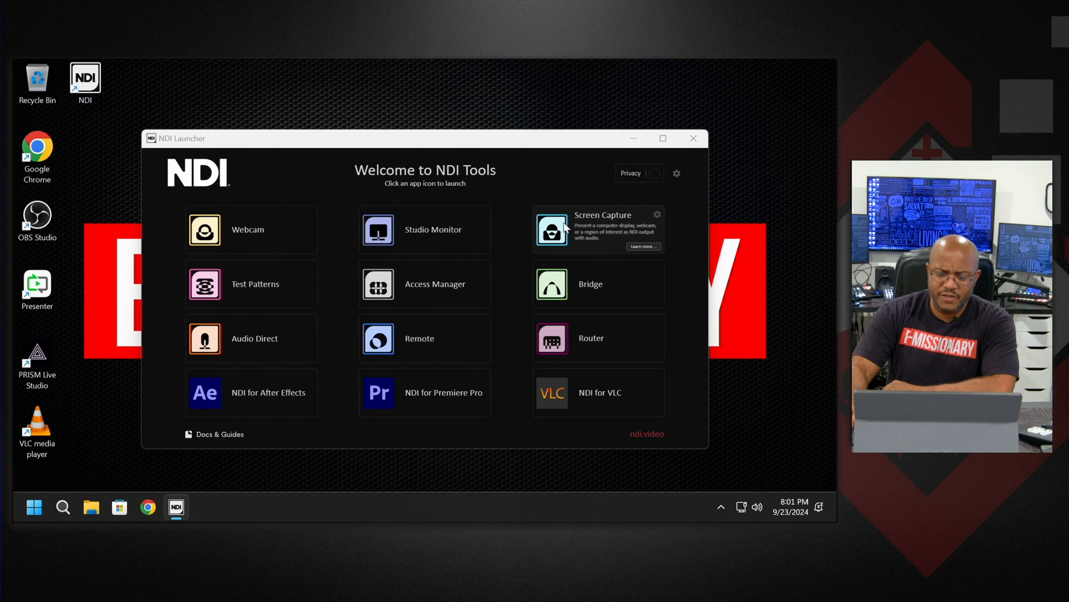
pyautogui.click(717, 512)
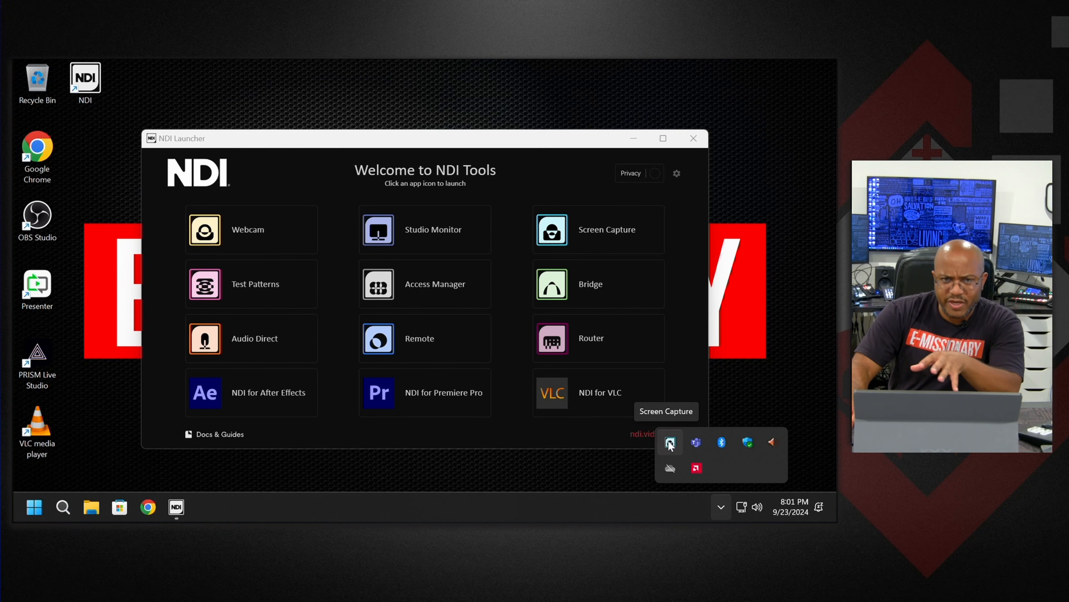
pyautogui.click(697, 140)
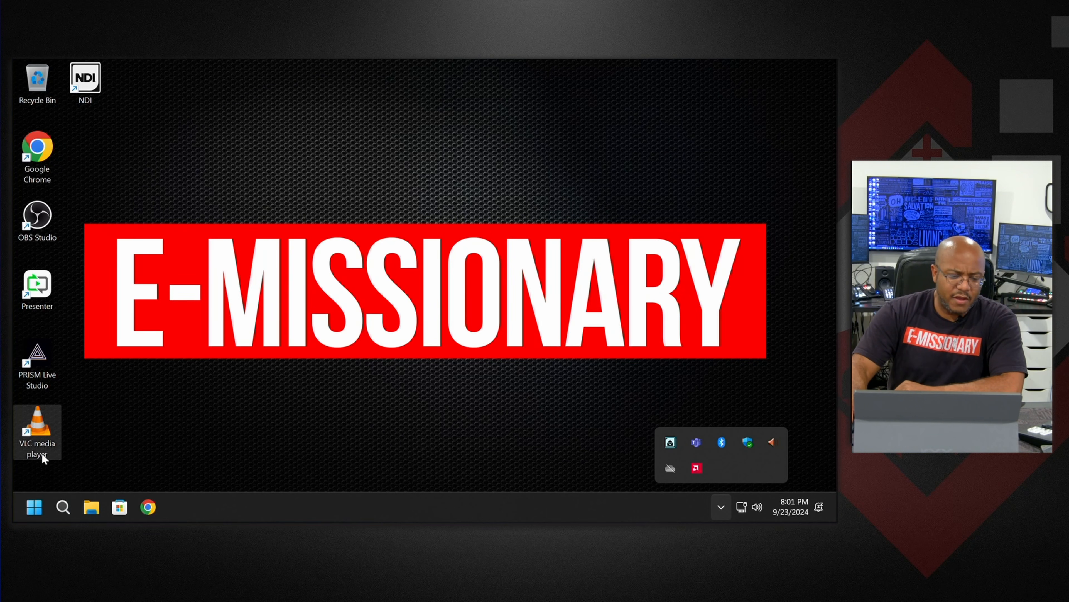
# Open Air Screen Mirroring Receiver and switch it to full screen.
pyautogui.click(38, 510)
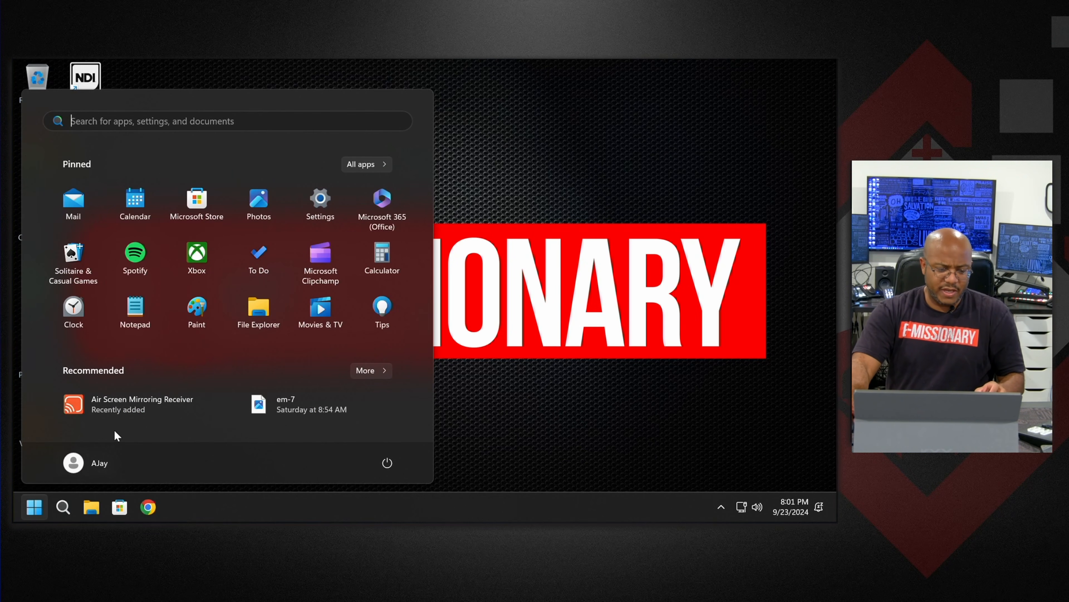
pyautogui.click(130, 405)
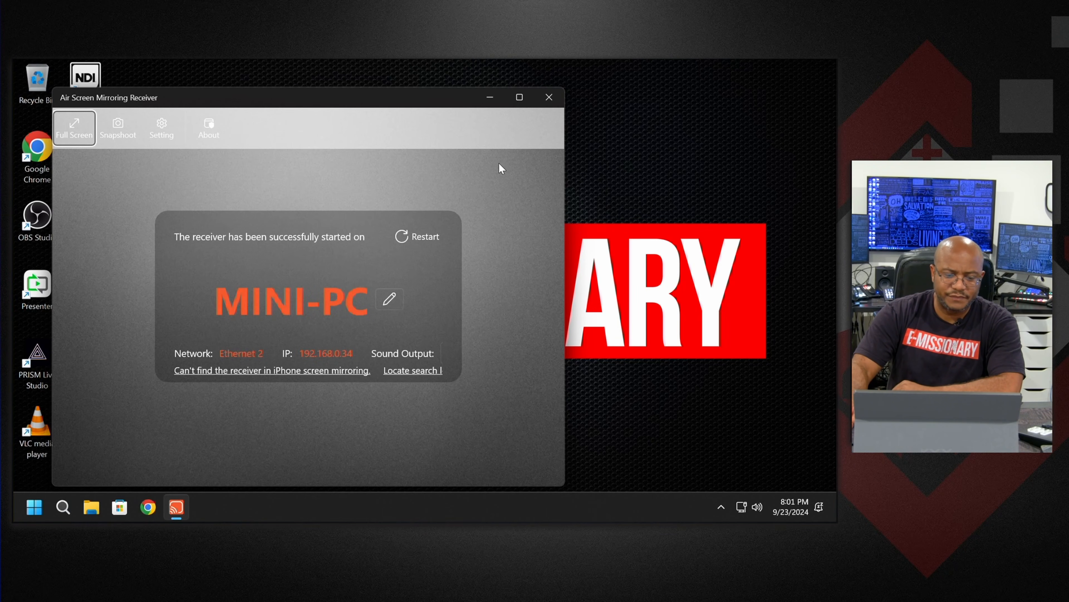
pyautogui.click(79, 126)
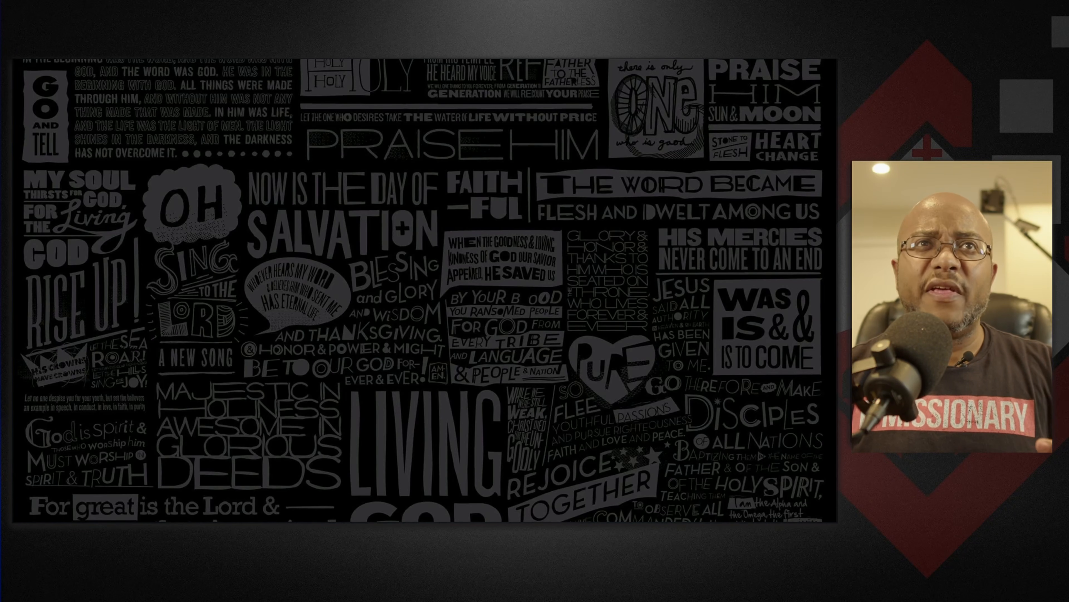
# Switch to OBS Studio, maximise its window, hide the Display Capture source and check the available source types.
pyautogui.moveTo(293, 355); pyautogui.dragTo(335, 229)
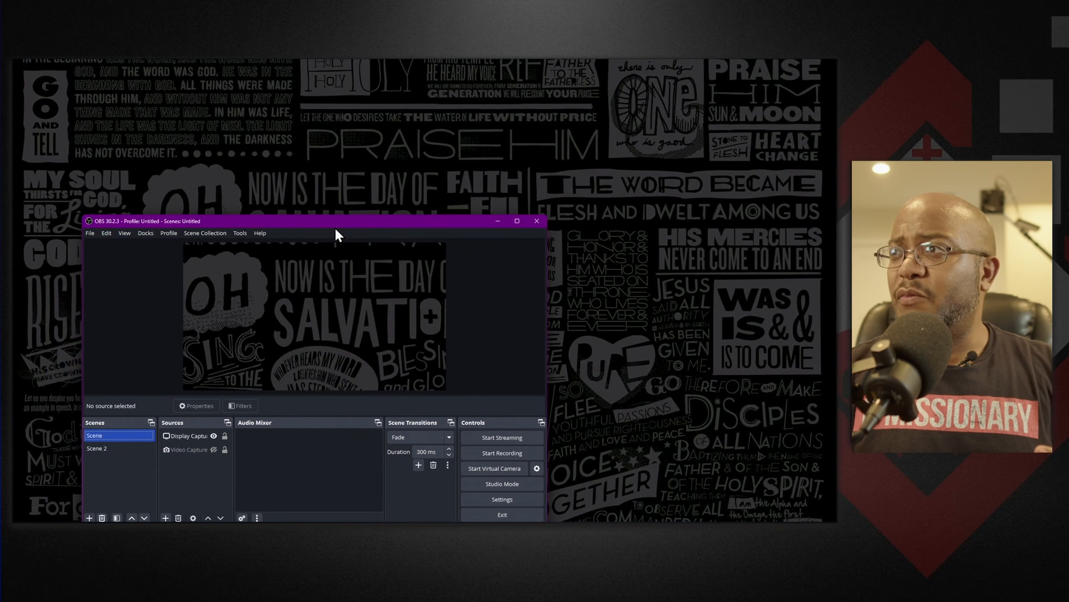
pyautogui.doubleClick(335, 227)
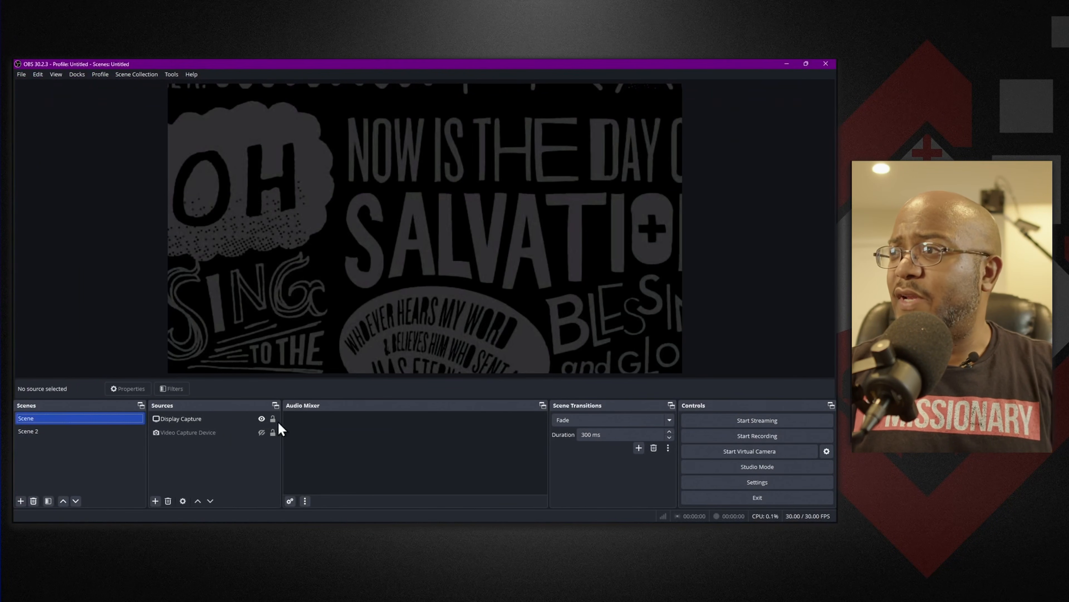
pyautogui.click(262, 418)
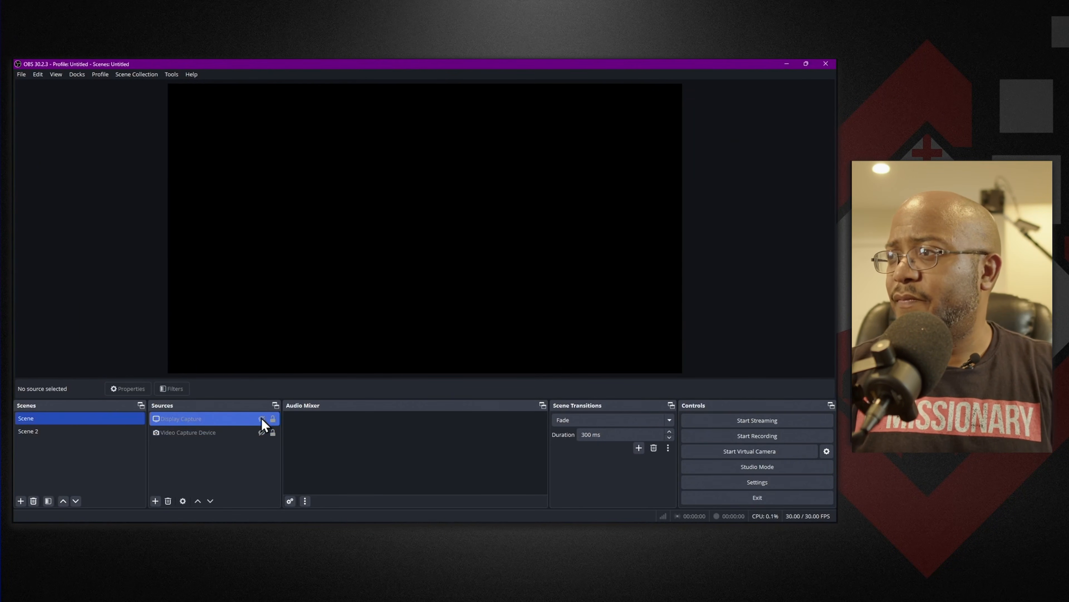
pyautogui.click(156, 501)
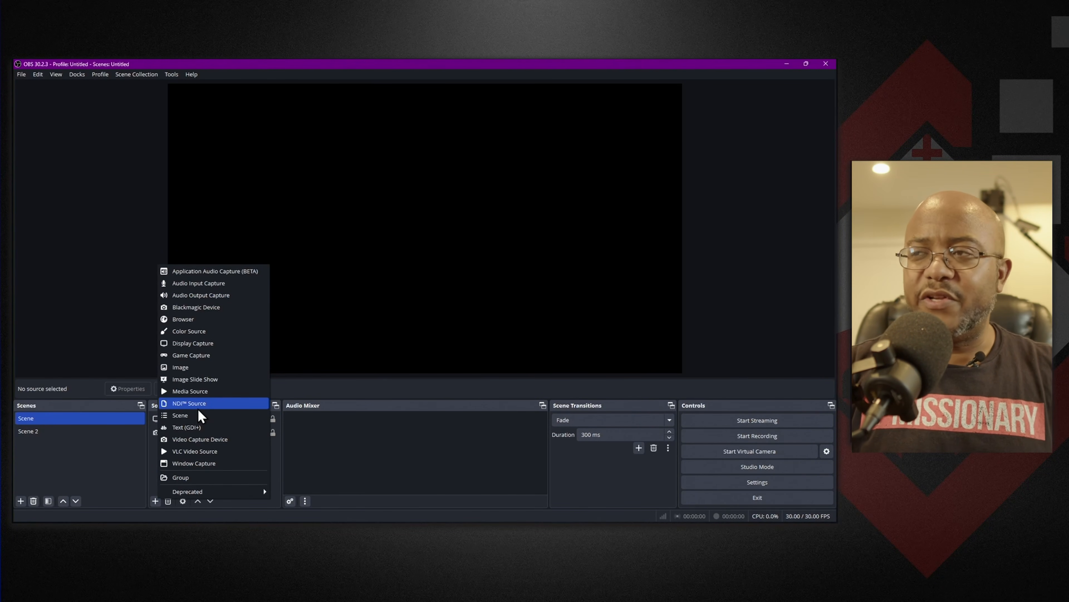
pyautogui.click(103, 474)
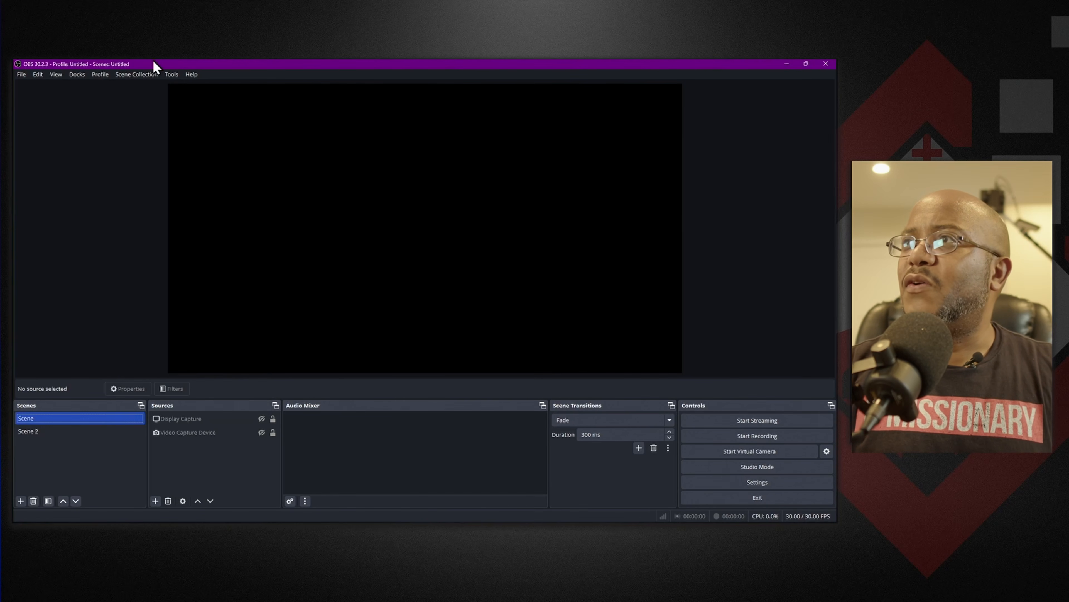
# Import the OCBV3 scene collection and make it the active collection.
pyautogui.click(144, 74)
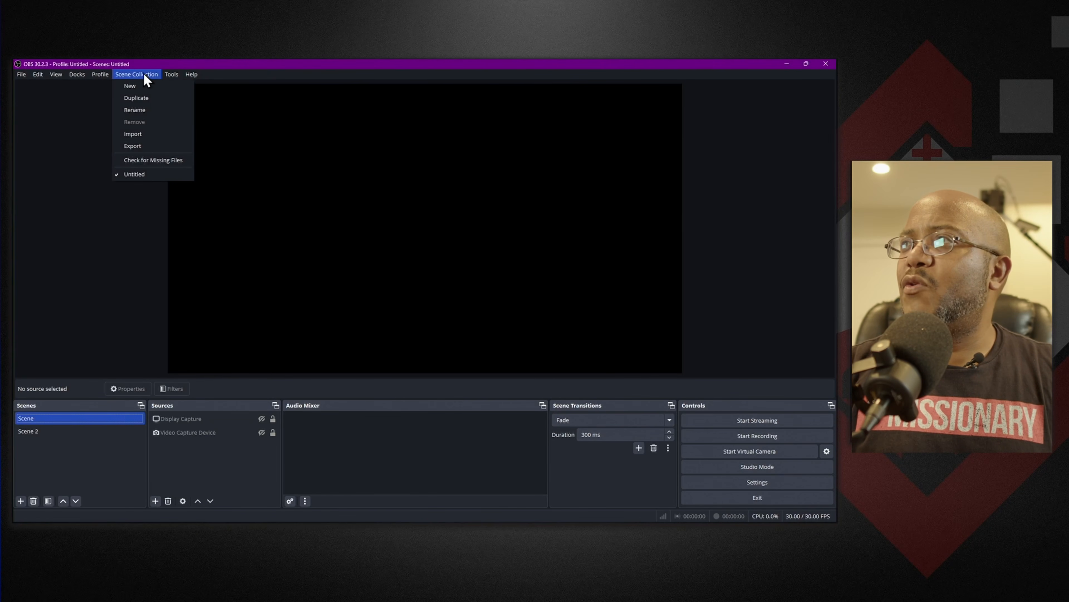
pyautogui.click(142, 135)
pyautogui.click(485, 316)
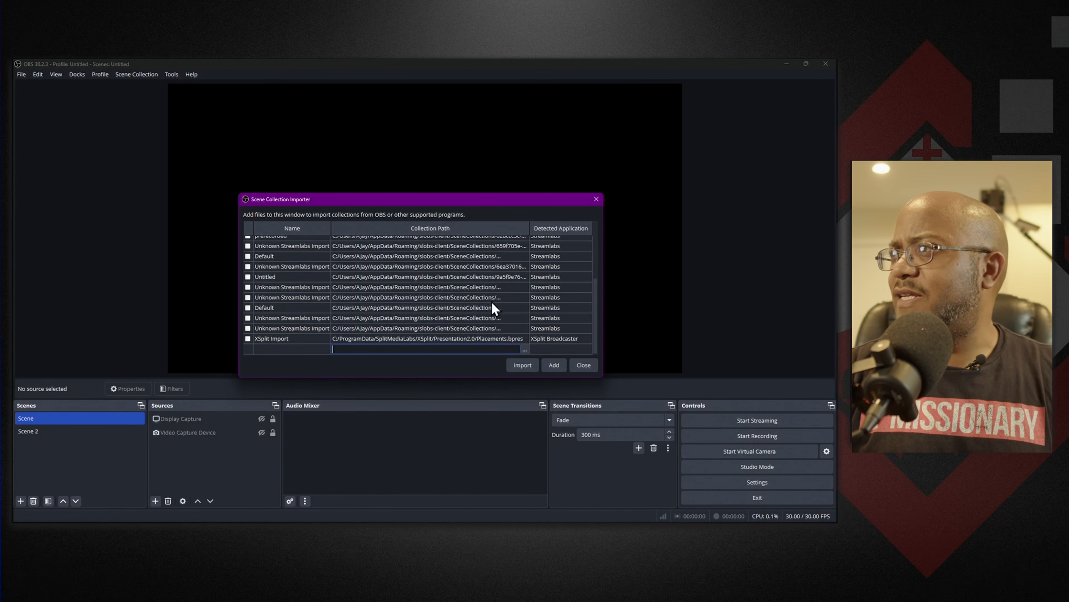
pyautogui.click(531, 363)
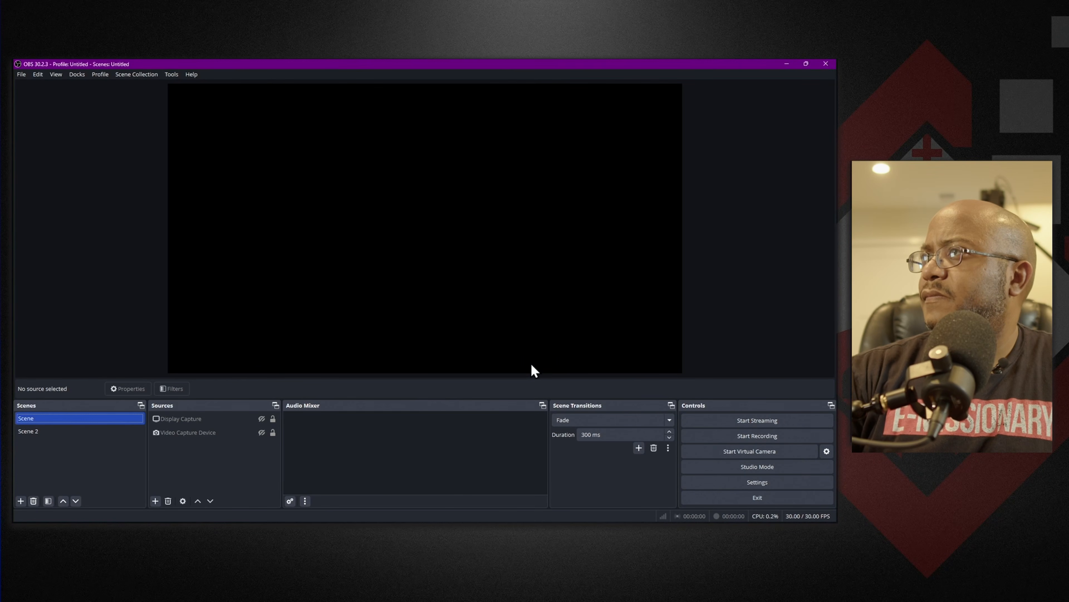
pyautogui.click(166, 76)
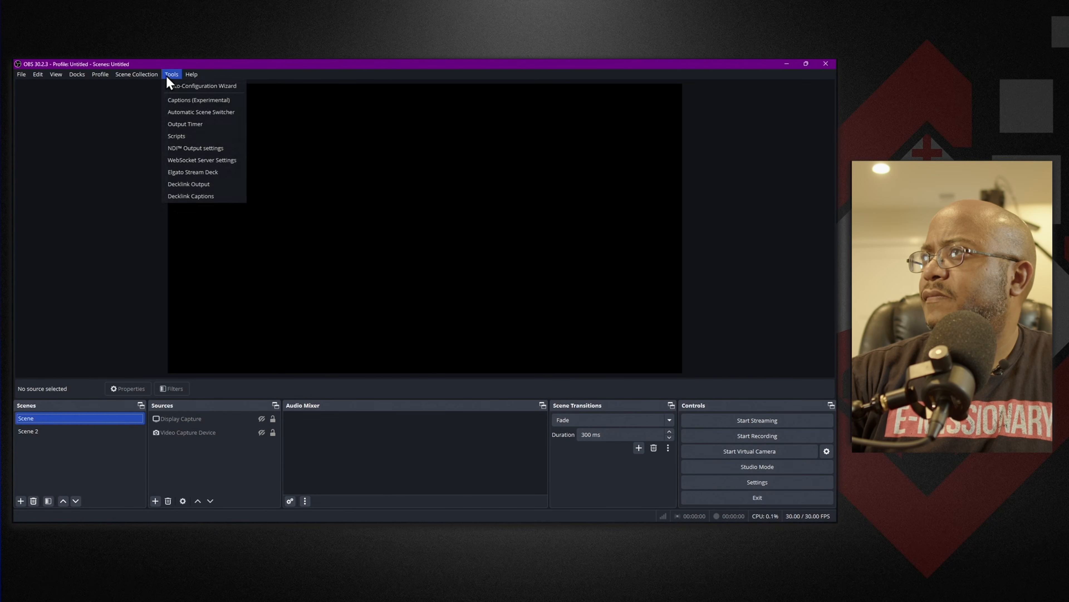
pyautogui.moveTo(139, 78)
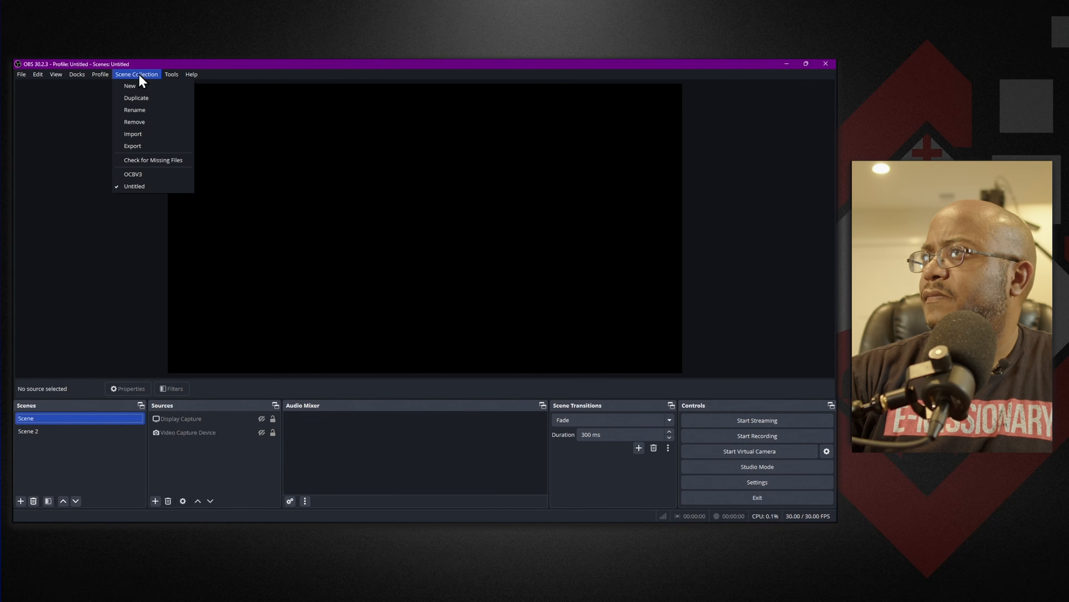
pyautogui.click(141, 175)
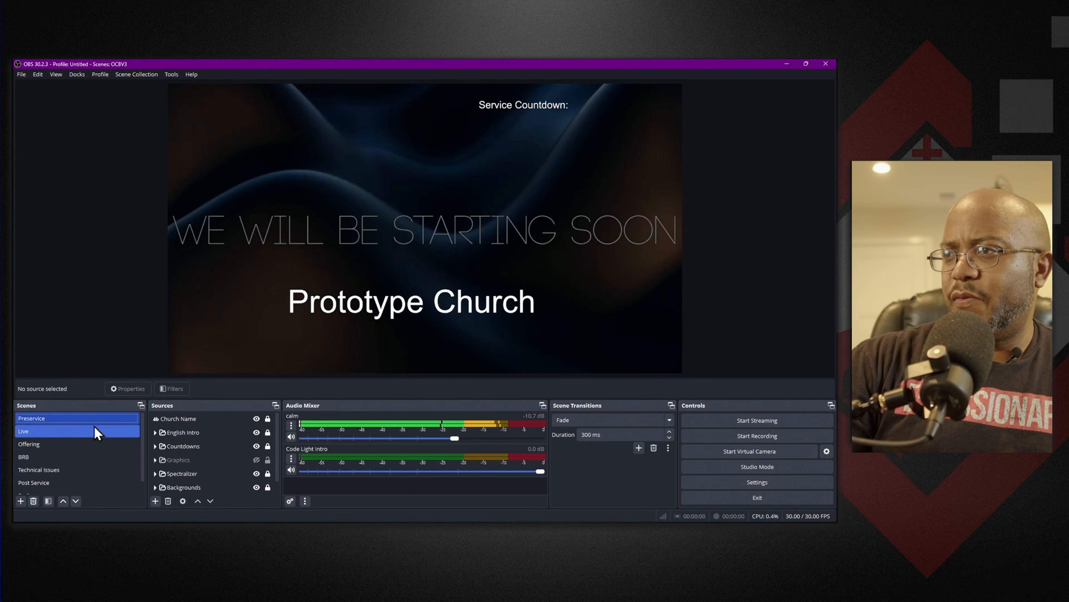
# In the Live scene, set the Video Capture Device source to use the OsmoAction4 camera.
pyautogui.click(95, 426)
pyautogui.doubleClick(227, 447)
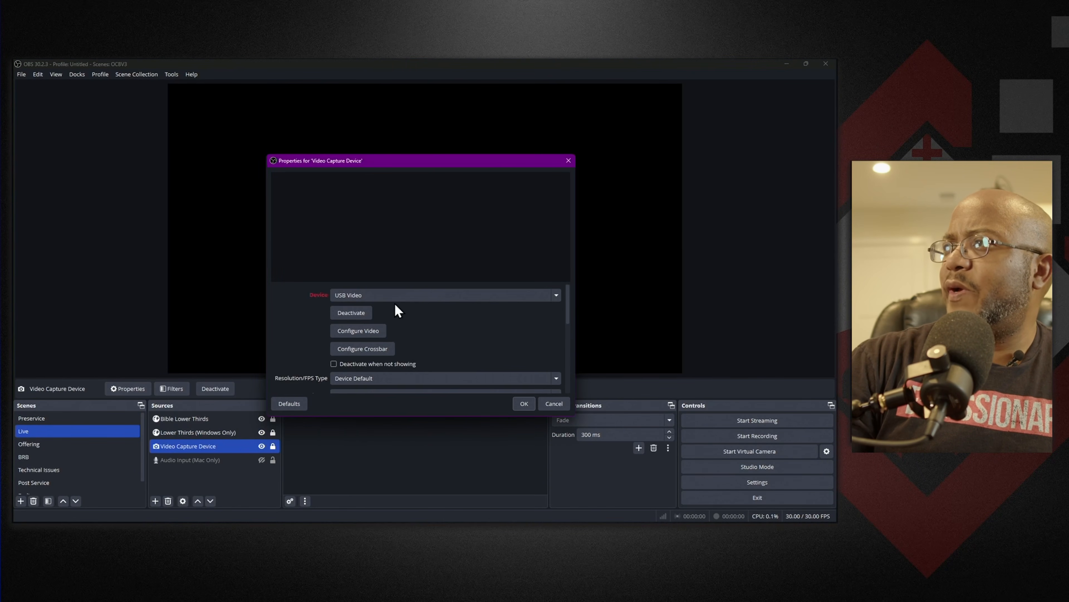
pyautogui.click(398, 297)
pyautogui.click(390, 317)
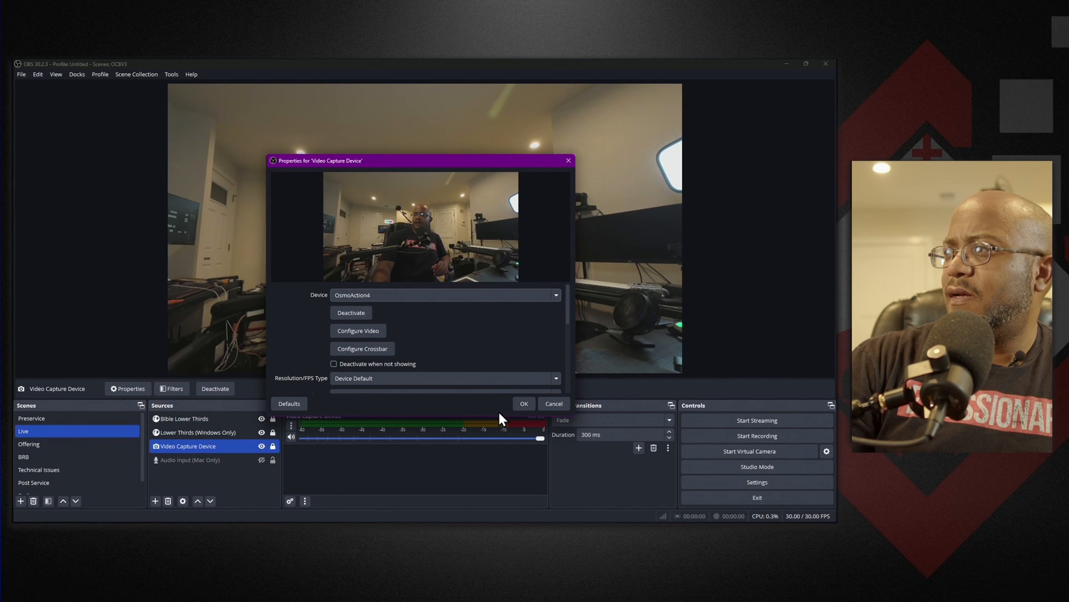
pyautogui.click(524, 403)
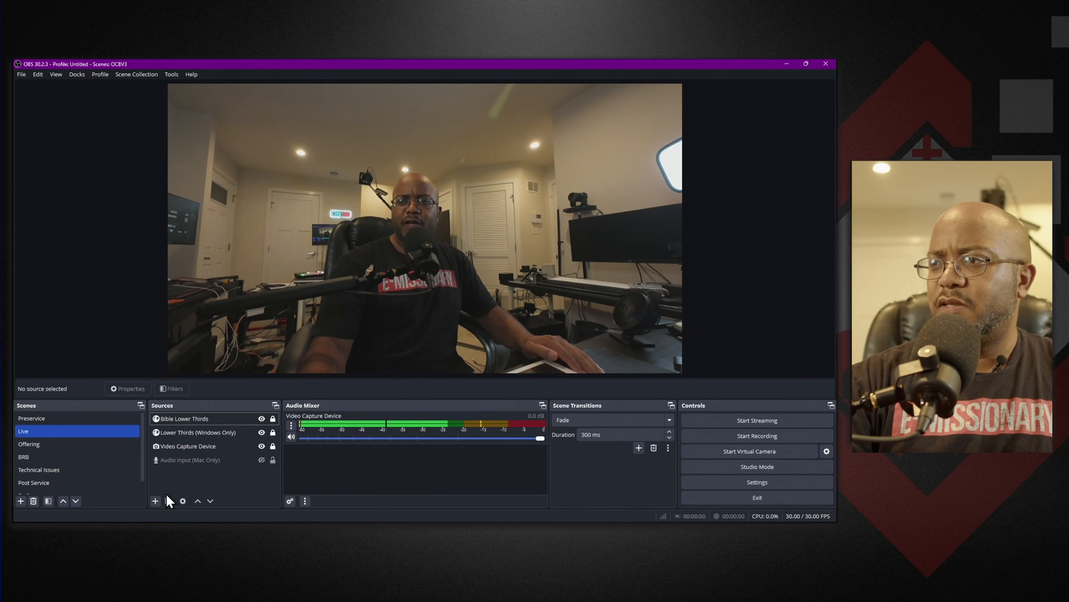
# Add a new NDI source named Mini PC to the Live scene.
pyautogui.click(155, 501)
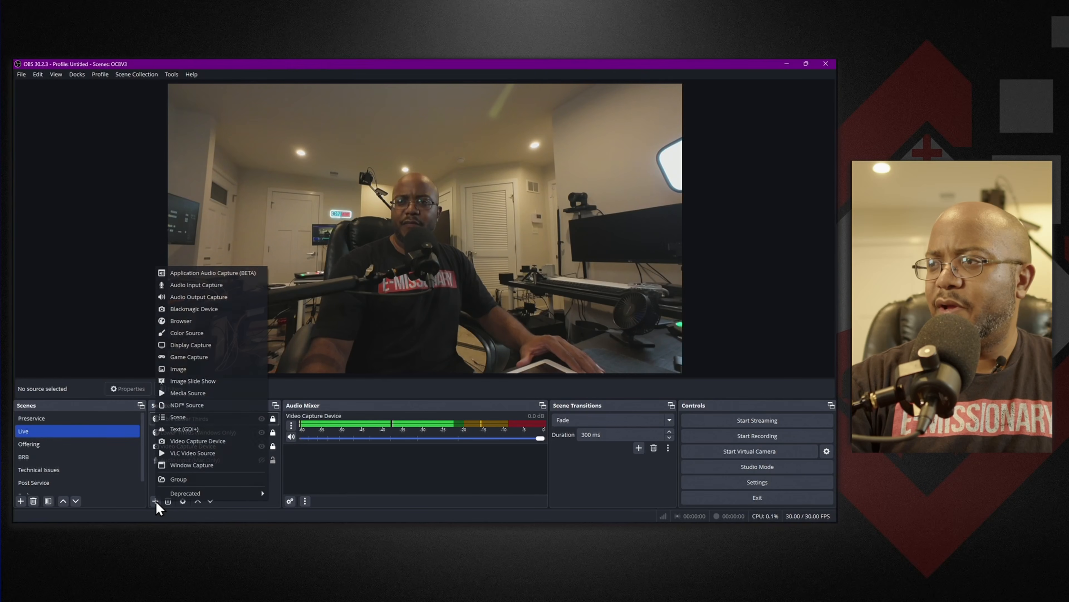
pyautogui.click(200, 406)
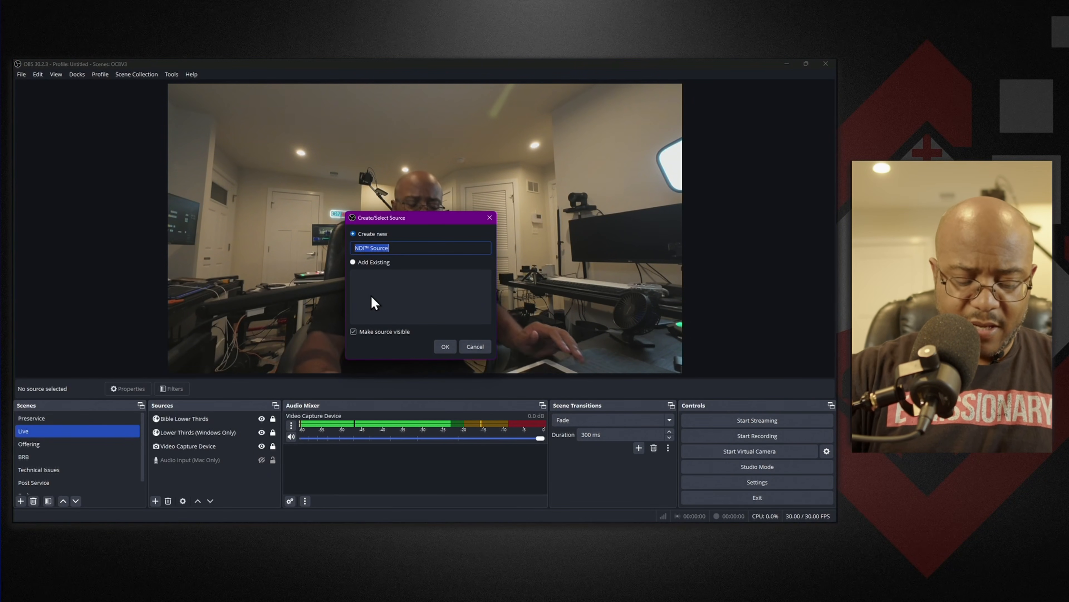
pyautogui.write('Mini PC')
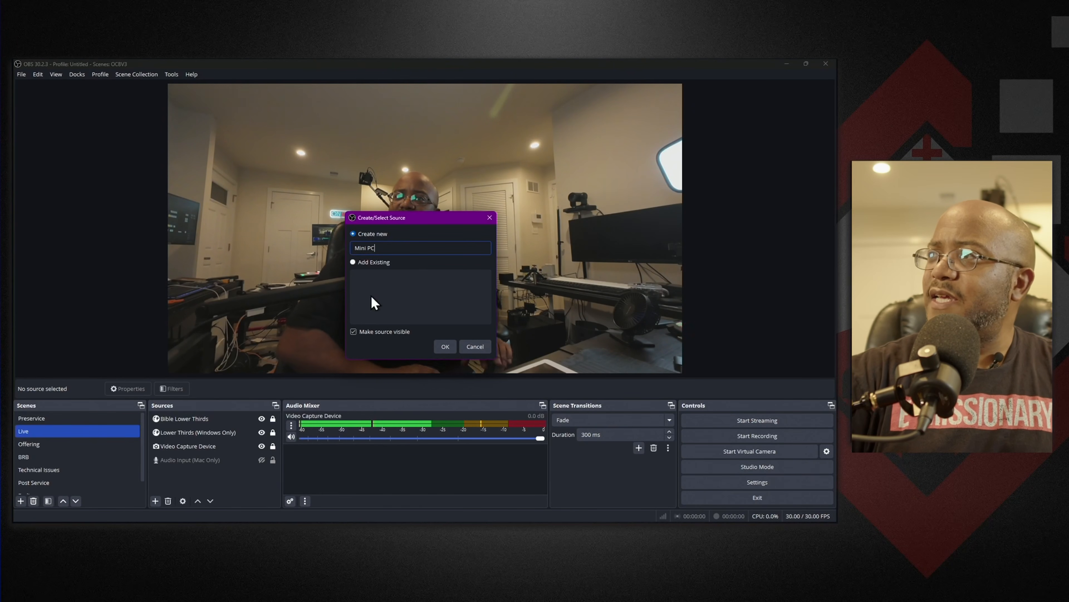
pyautogui.press('Return')
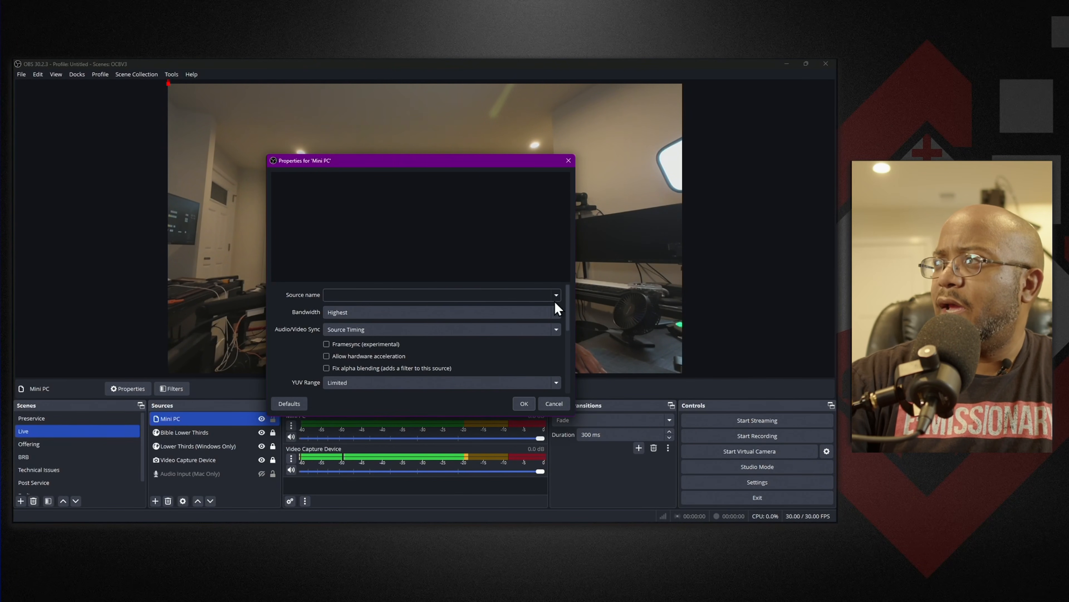
# Set the Mini PC source to MINI-PC (AMD Radeon Graphics 1) with hardware acceleration allowed, and lock it in the scene.
pyautogui.click(556, 295)
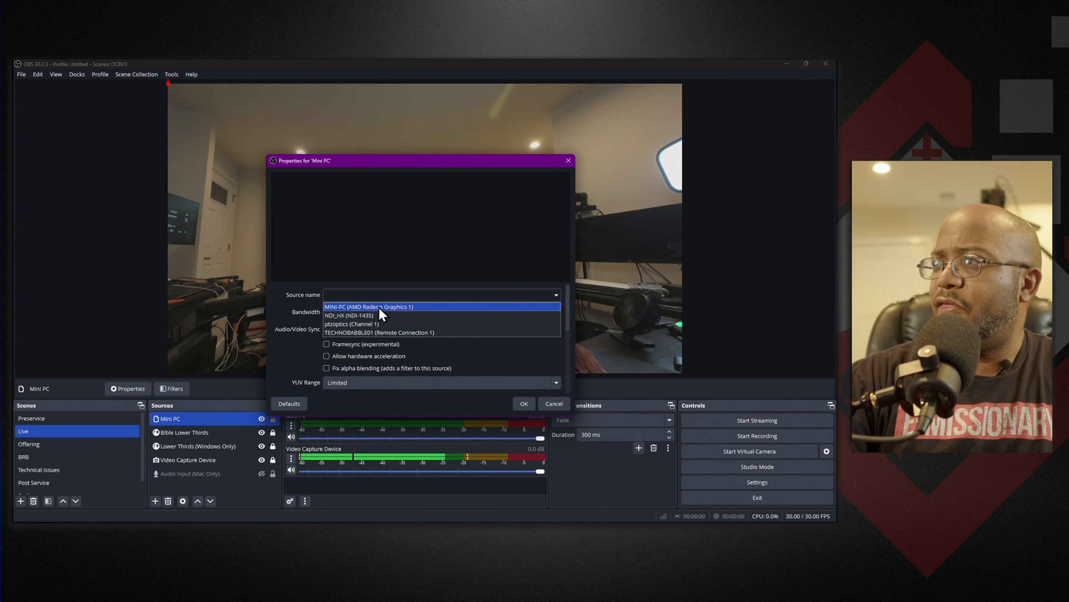
pyautogui.click(395, 308)
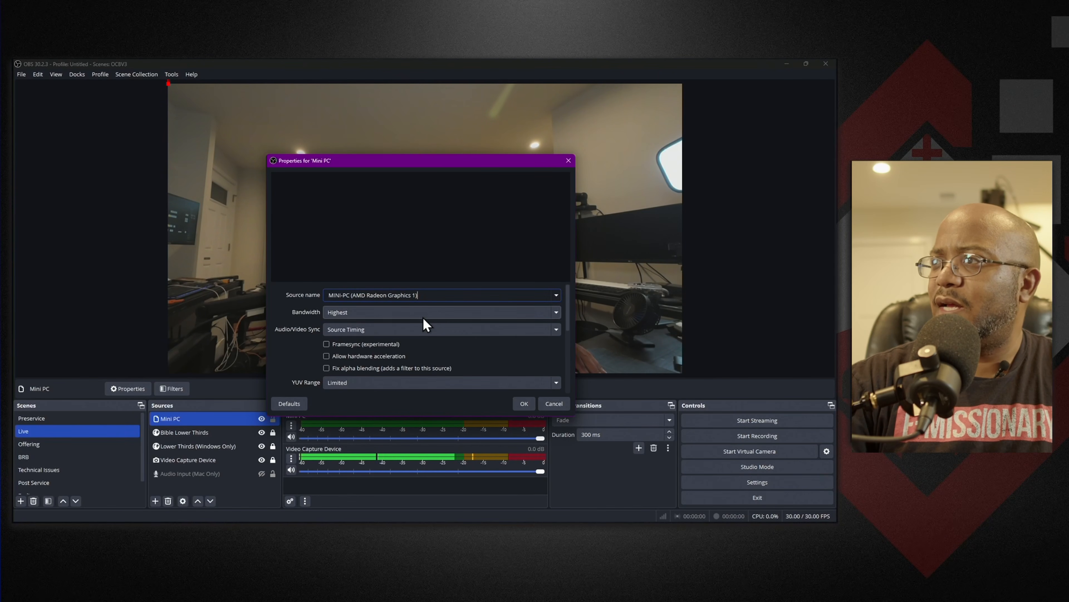
pyautogui.click(348, 357)
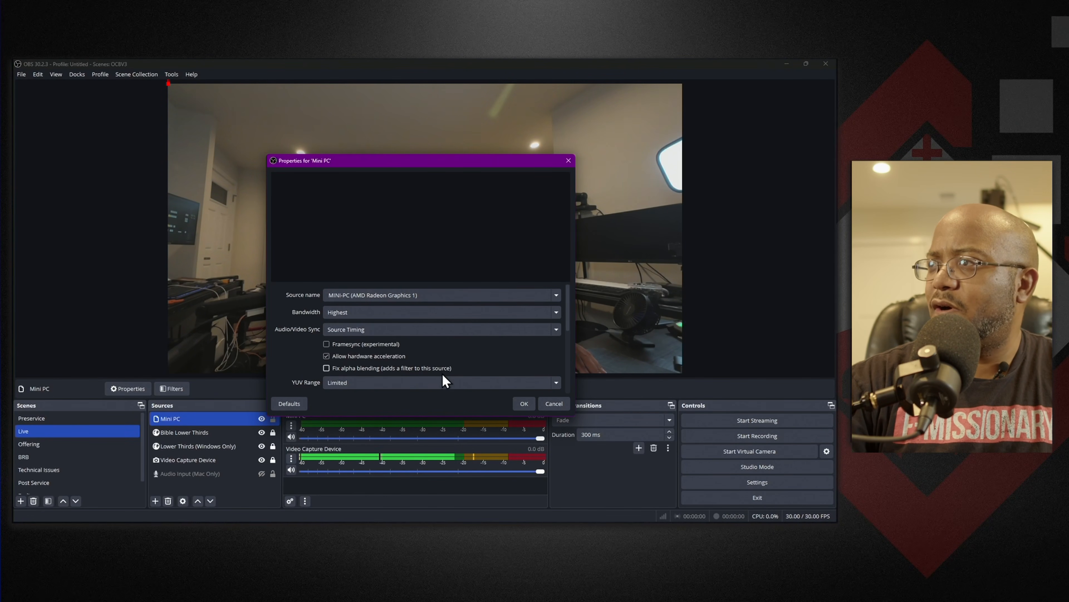
pyautogui.click(527, 404)
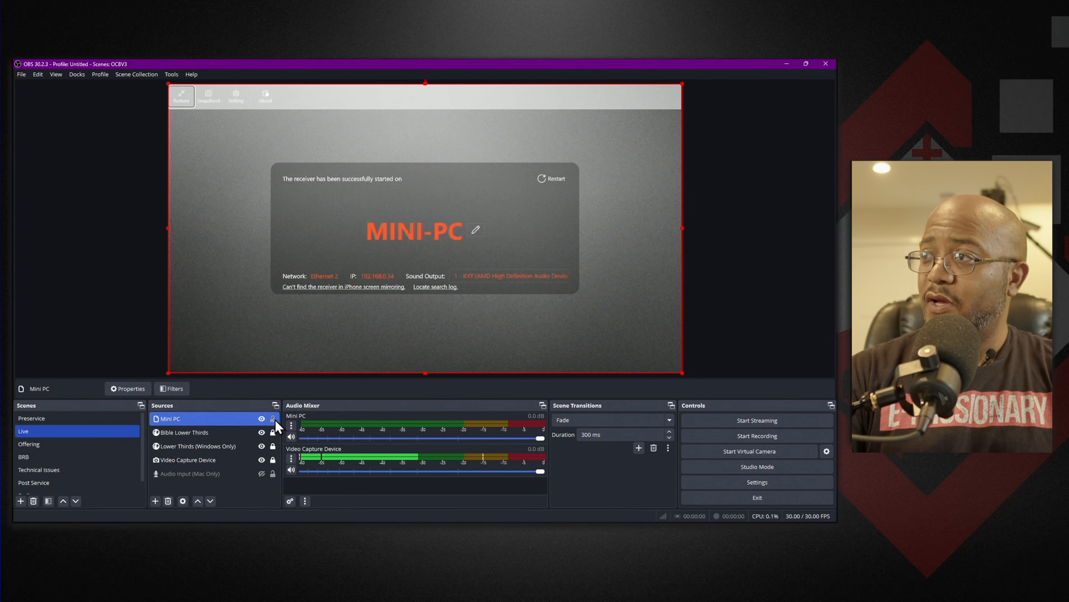
pyautogui.click(273, 418)
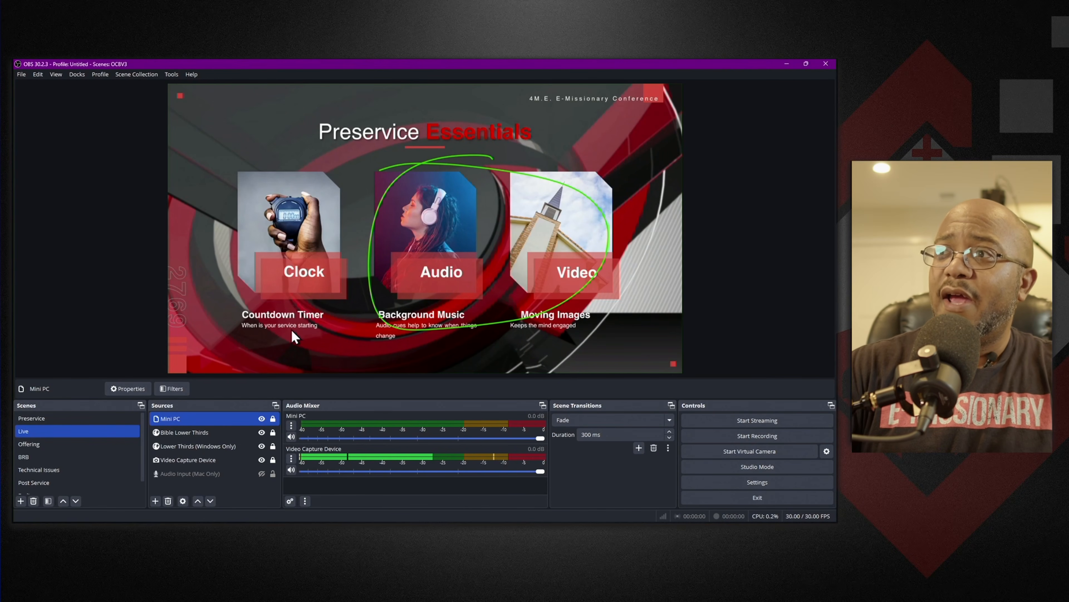
# Unlock the Mini PC source, scale it down and place it about 308 px from the canvas's left edge and 82 px from its top.
pyautogui.click(275, 419)
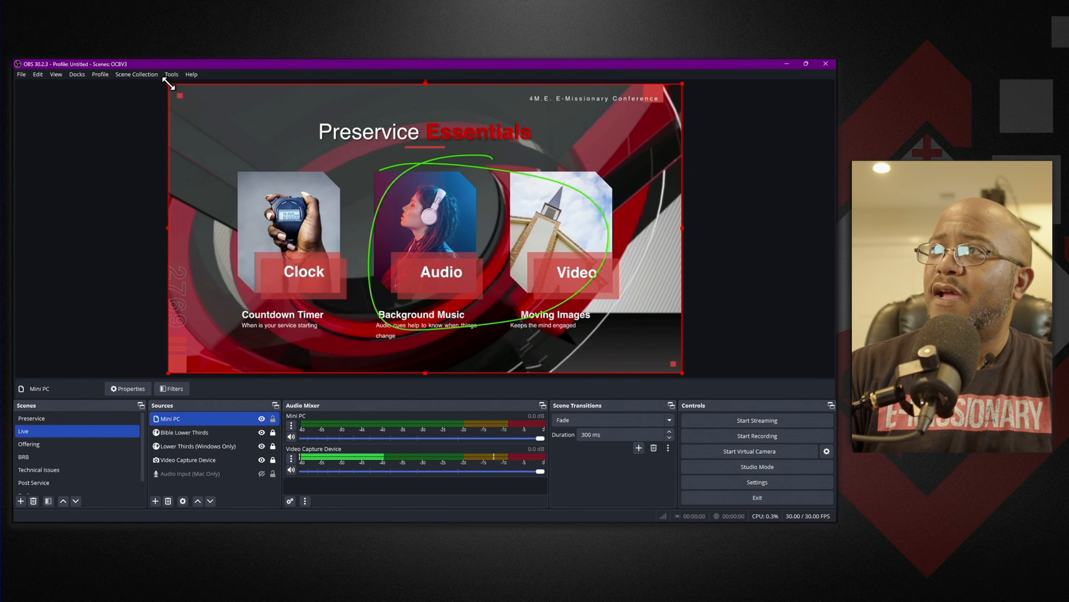
pyautogui.moveTo(168, 84); pyautogui.dragTo(254, 129)
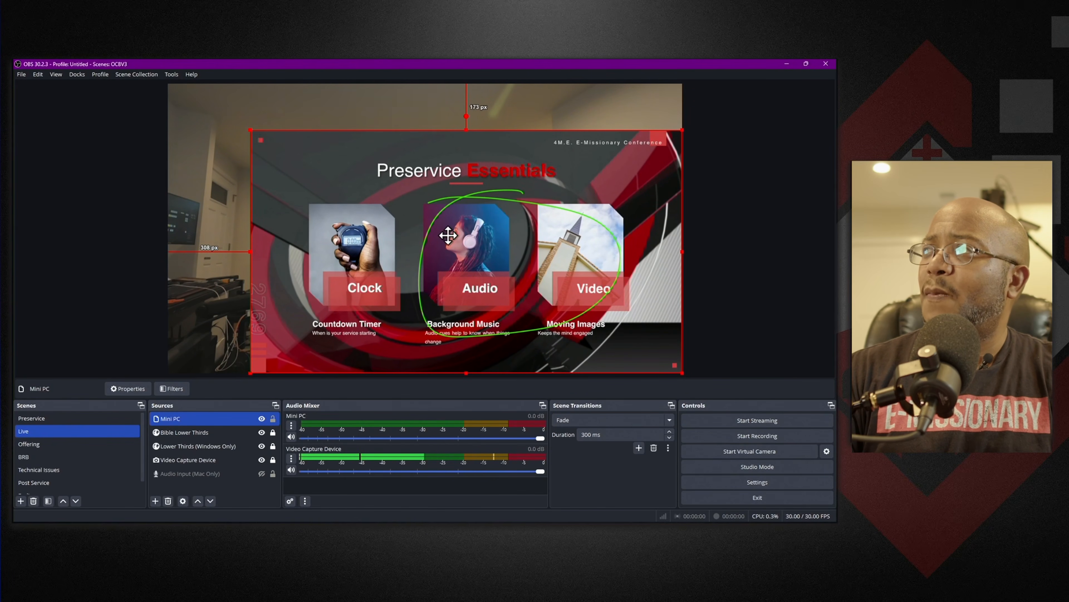
pyautogui.moveTo(448, 235); pyautogui.dragTo(442, 212)
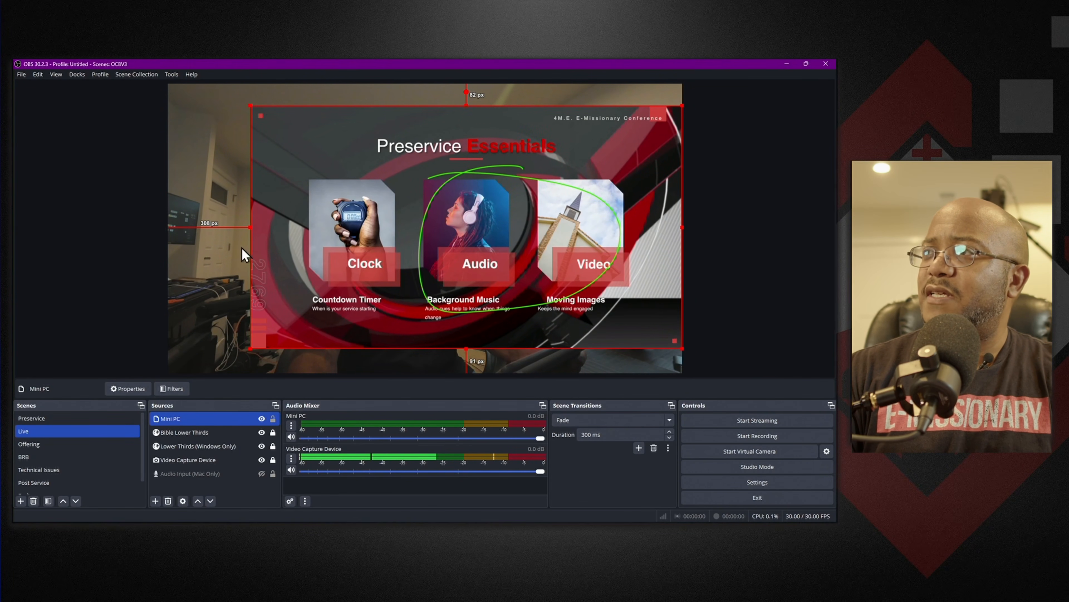
# Unlock the Video Capture Device source, crop its sides, and place it scaled down over the canvas's left edge, about 120 px from the top.
pyautogui.click(273, 459)
pyautogui.click(228, 459)
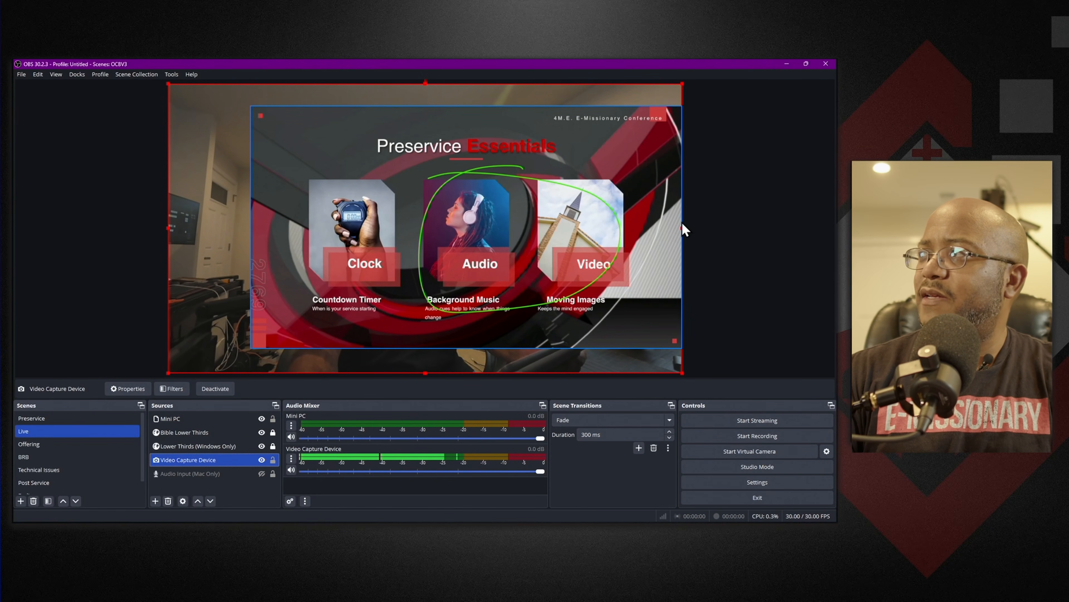
pyautogui.moveTo(682, 229); pyautogui.dragTo(479, 235)
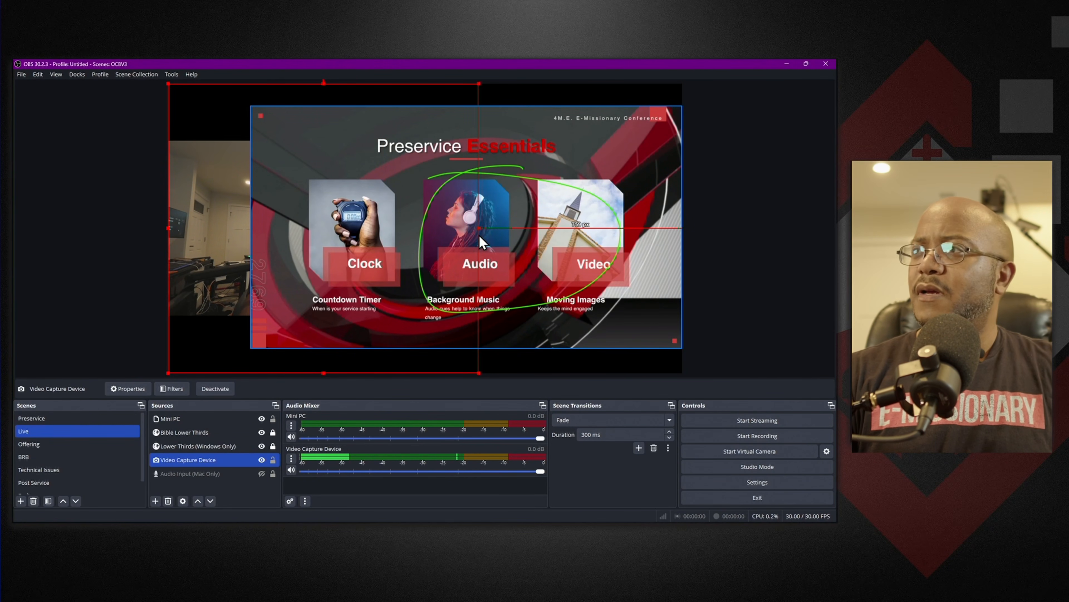
pyautogui.moveTo(479, 228); pyautogui.dragTo(408, 226)
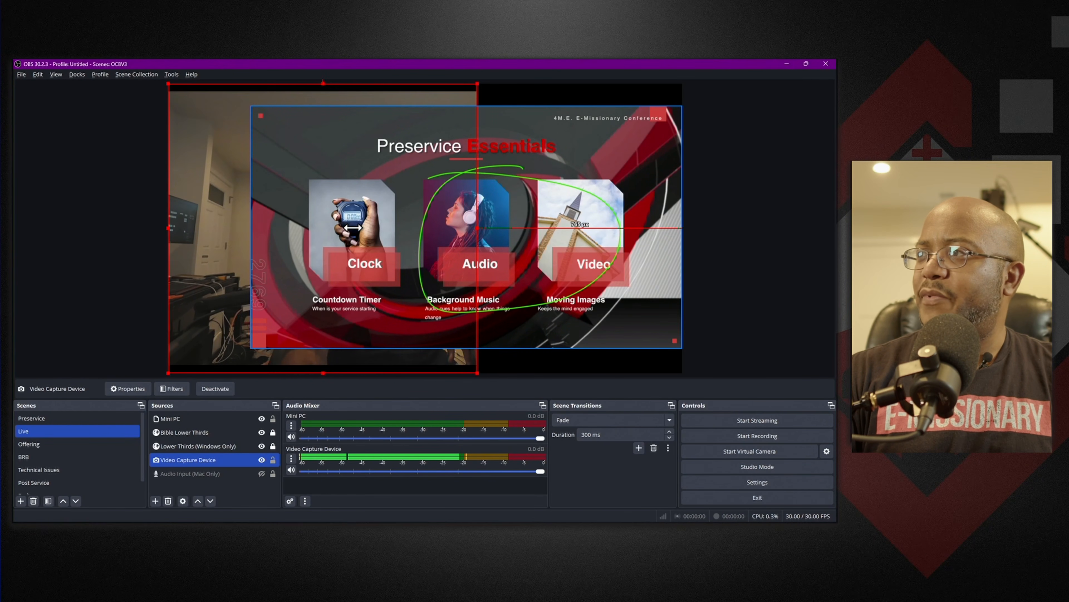
pyautogui.moveTo(168, 228); pyautogui.dragTo(145, 223)
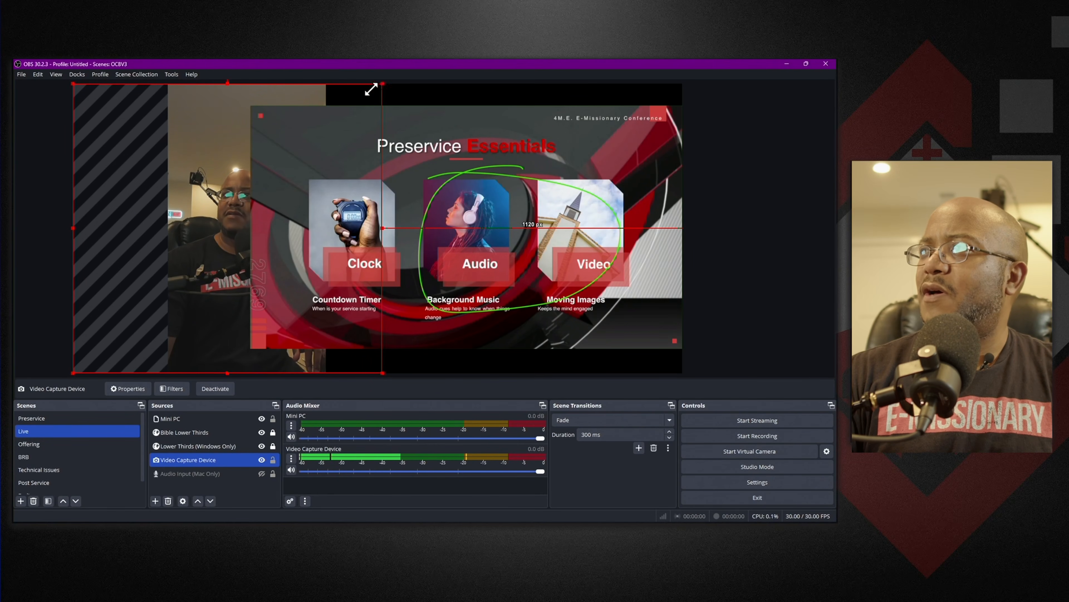
pyautogui.moveTo(382, 84); pyautogui.dragTo(267, 162)
pyautogui.moveTo(191, 292); pyautogui.dragTo(229, 248)
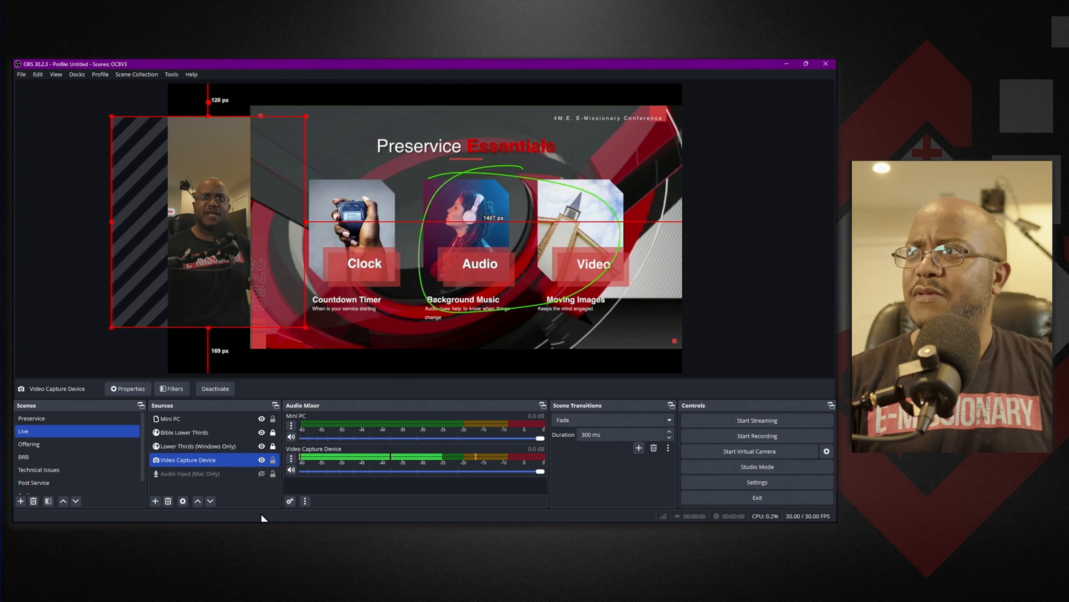
# Scale the Mini PC source down from its lower-left corner so it starts about 430 px from the canvas's left edge.
pyautogui.click(414, 362)
pyautogui.click(418, 296)
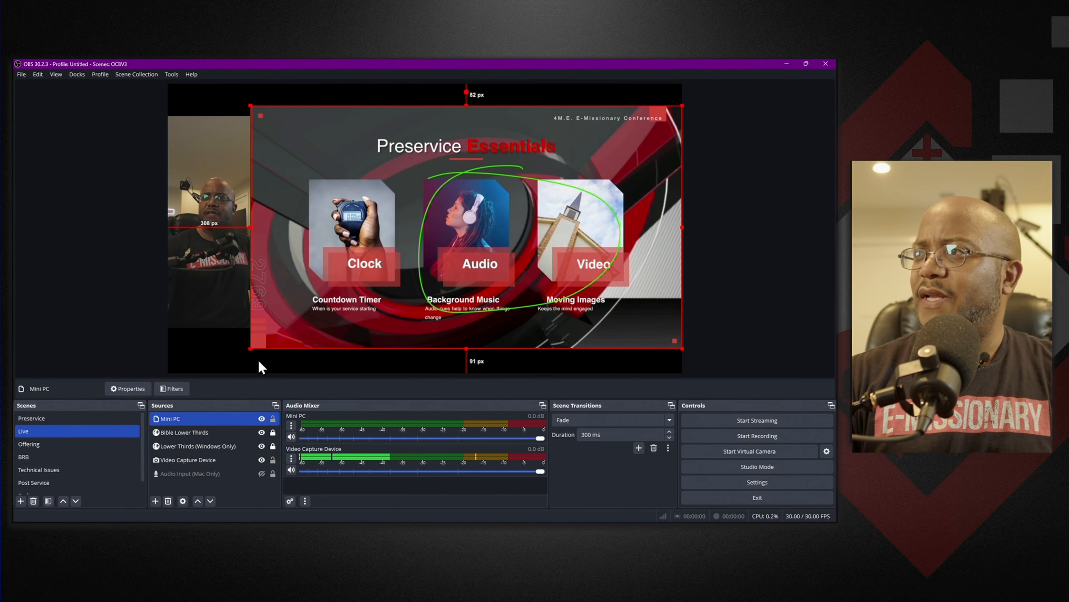
pyautogui.moveTo(248, 350); pyautogui.dragTo(290, 331)
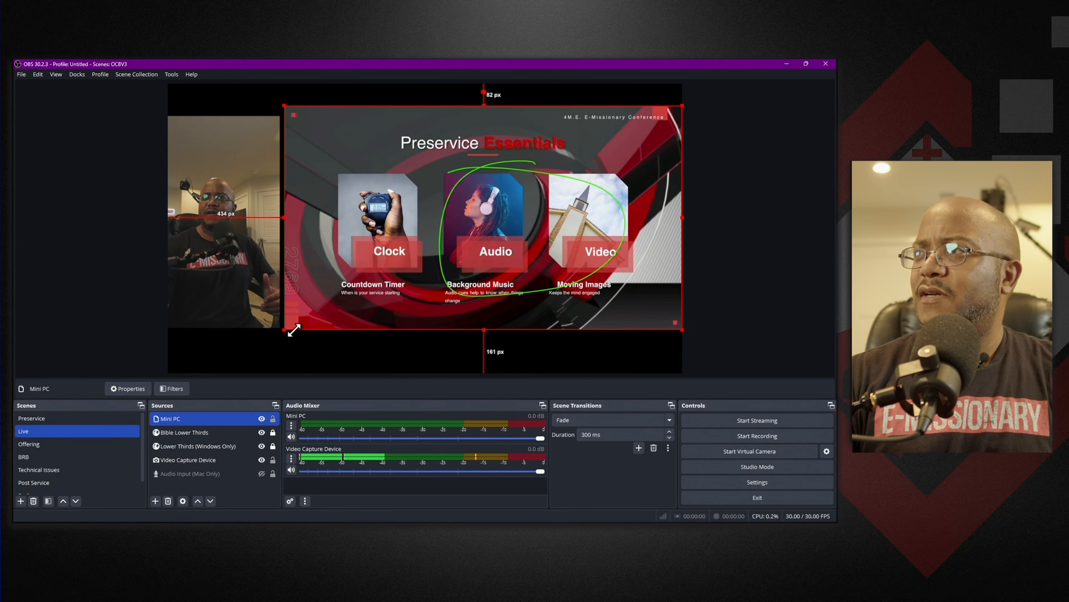
# Extend the Video Capture Device source to 82 px from the canvas's top and 154 px from its bottom, matching Mini PC, and lock it.
pyautogui.click(263, 136)
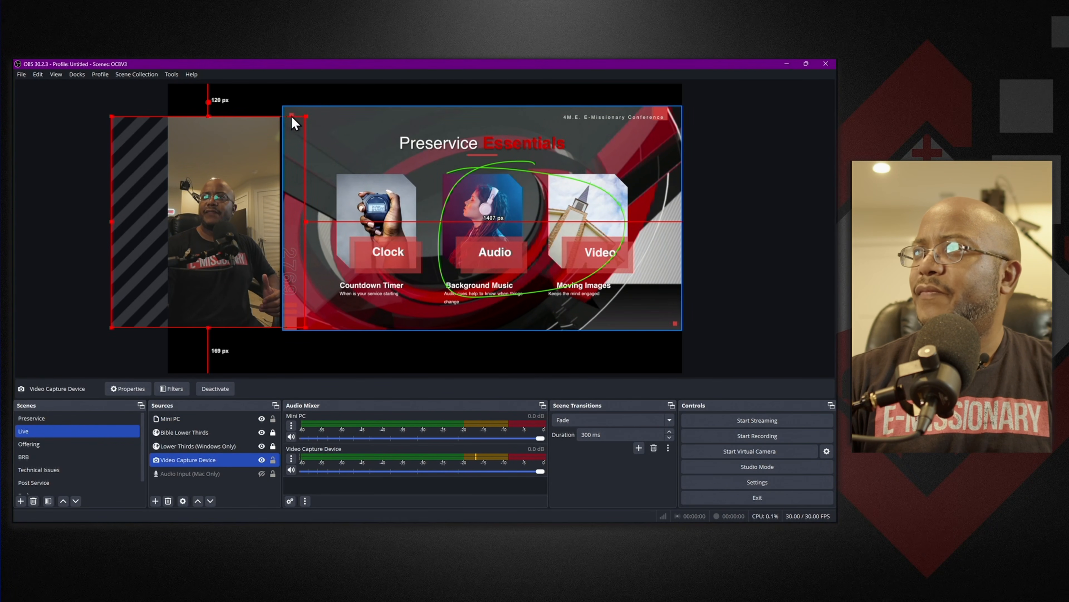
pyautogui.moveTo(305, 115); pyautogui.dragTo(317, 105)
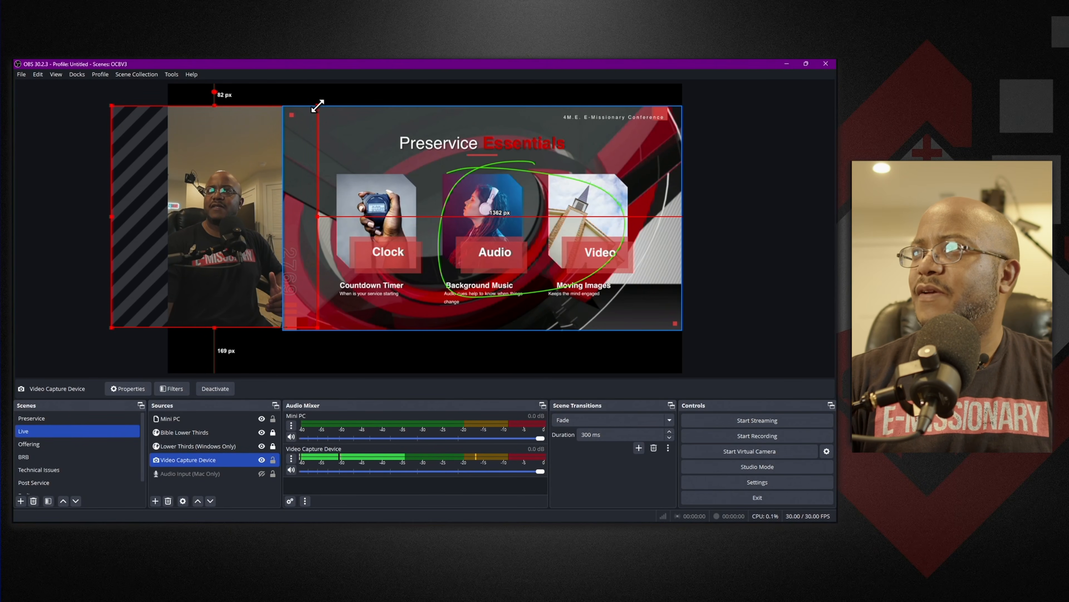
pyautogui.moveTo(214, 326); pyautogui.dragTo(217, 331)
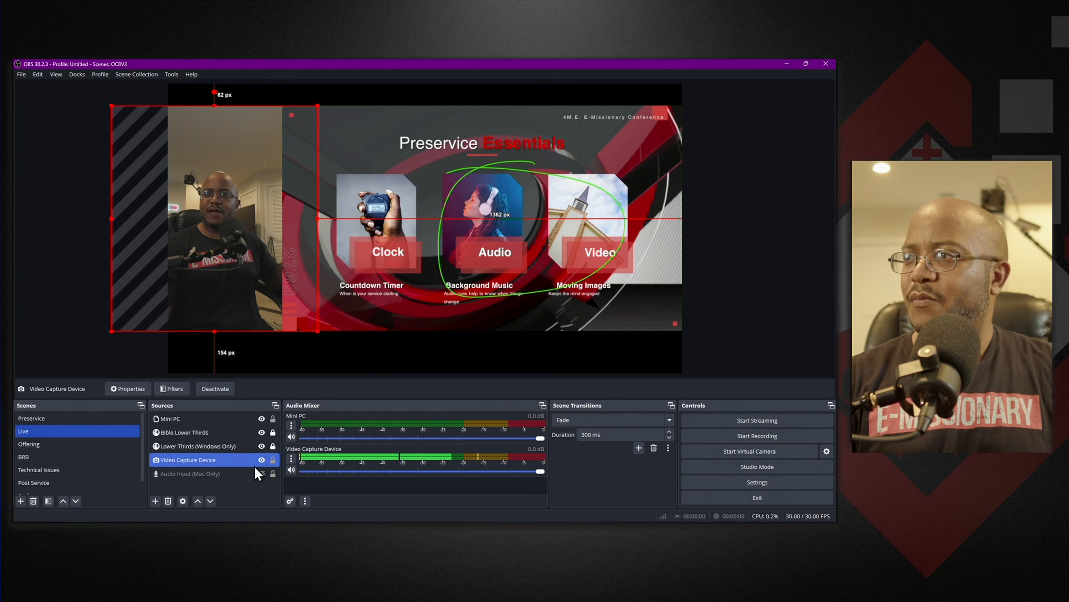
pyautogui.click(273, 459)
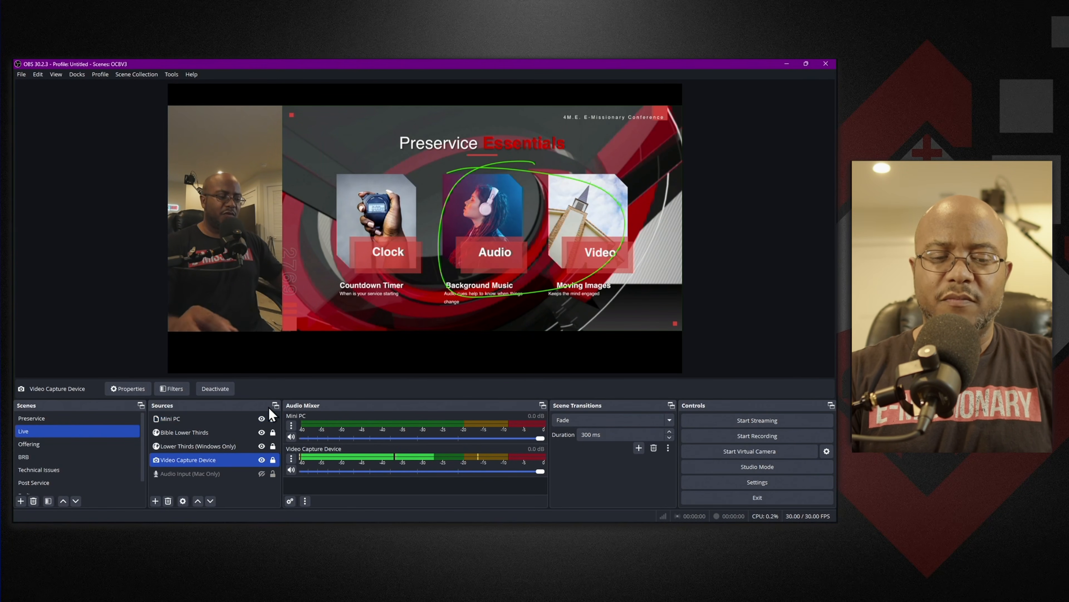